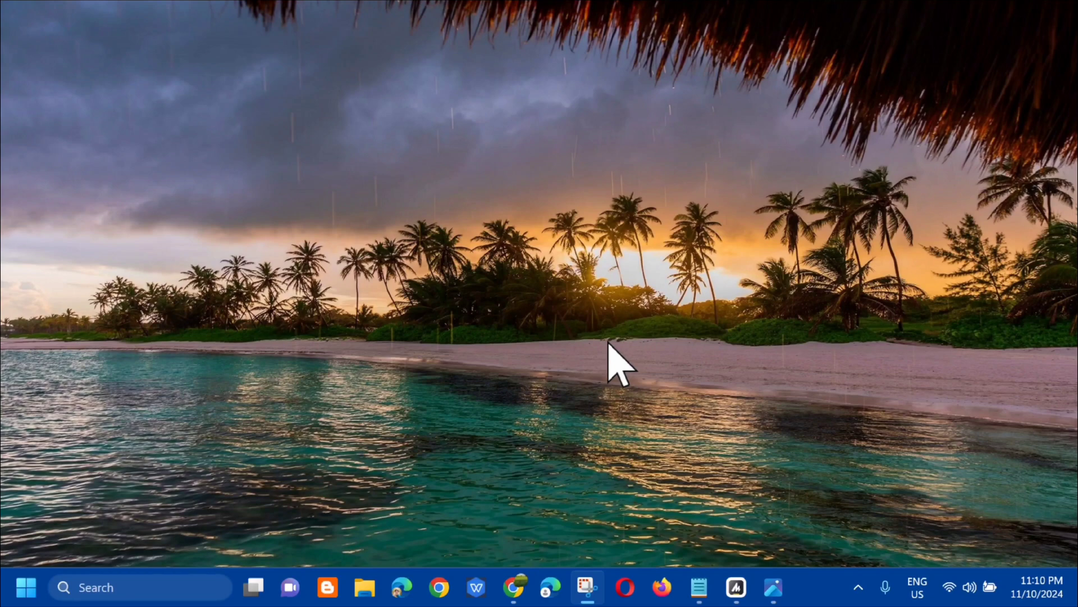
- Check Chrome's About page to confirm version 130.0.6723.117 (64-bit) is up to date, then minimize Chrome
left_click(774, 588)
left_click(515, 588)
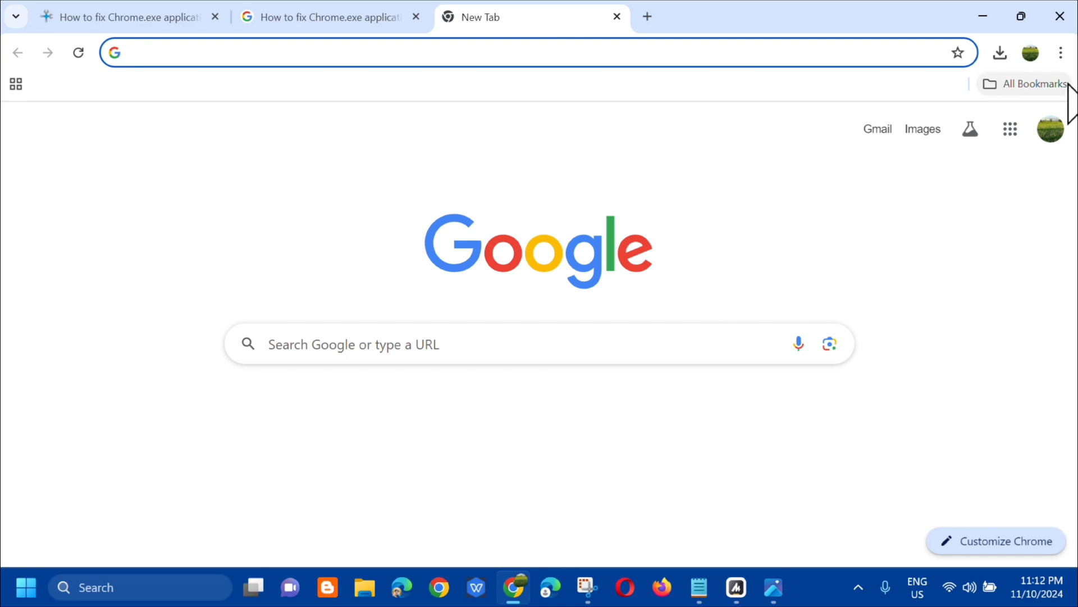
left_click(1061, 53)
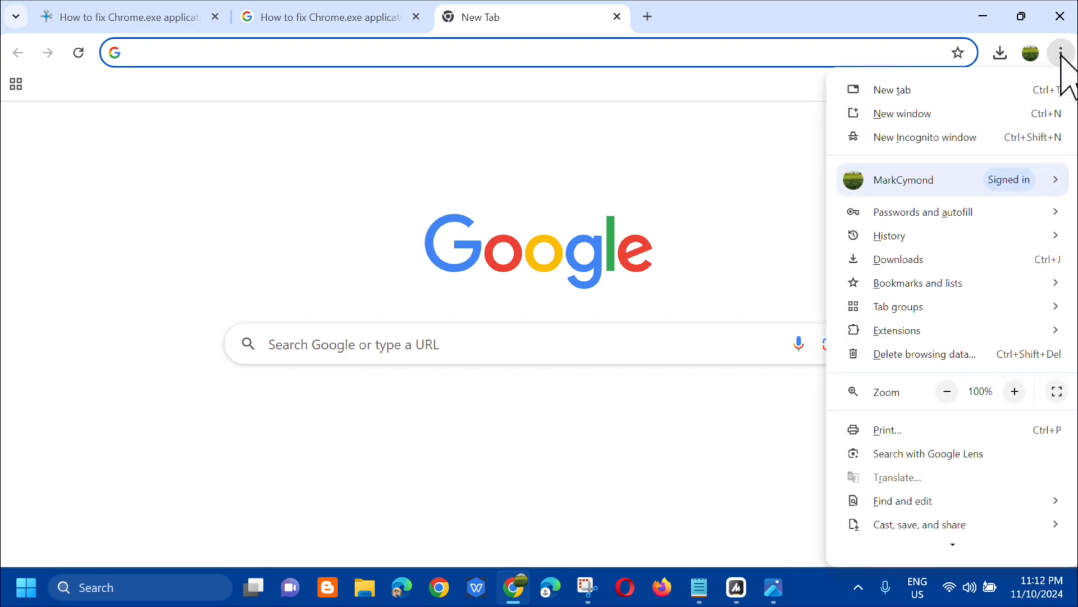
scroll(950, 272, "down", 2)
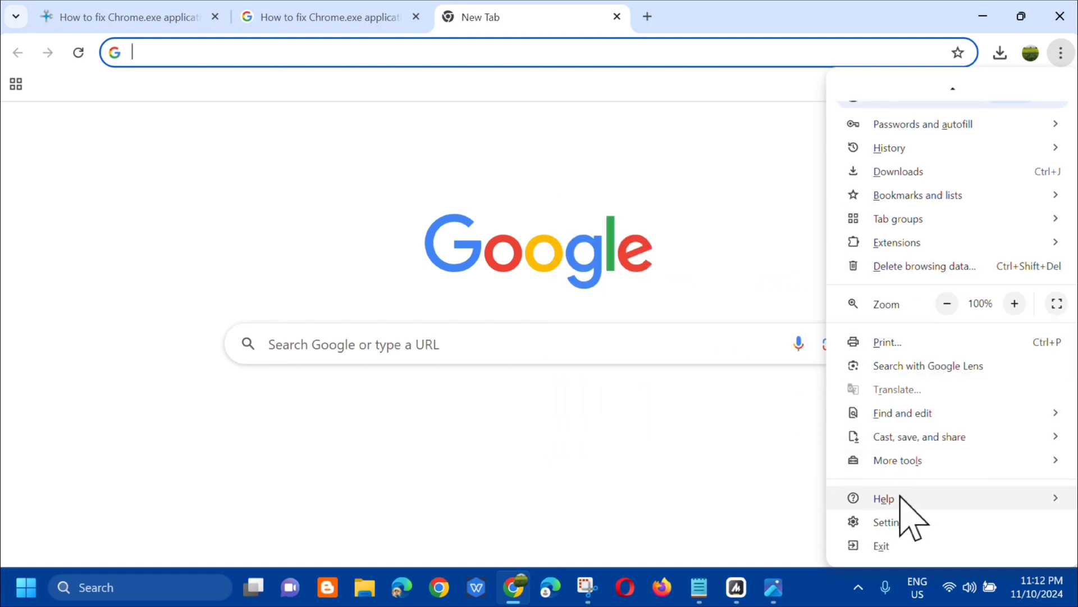
mouse_move(896, 499)
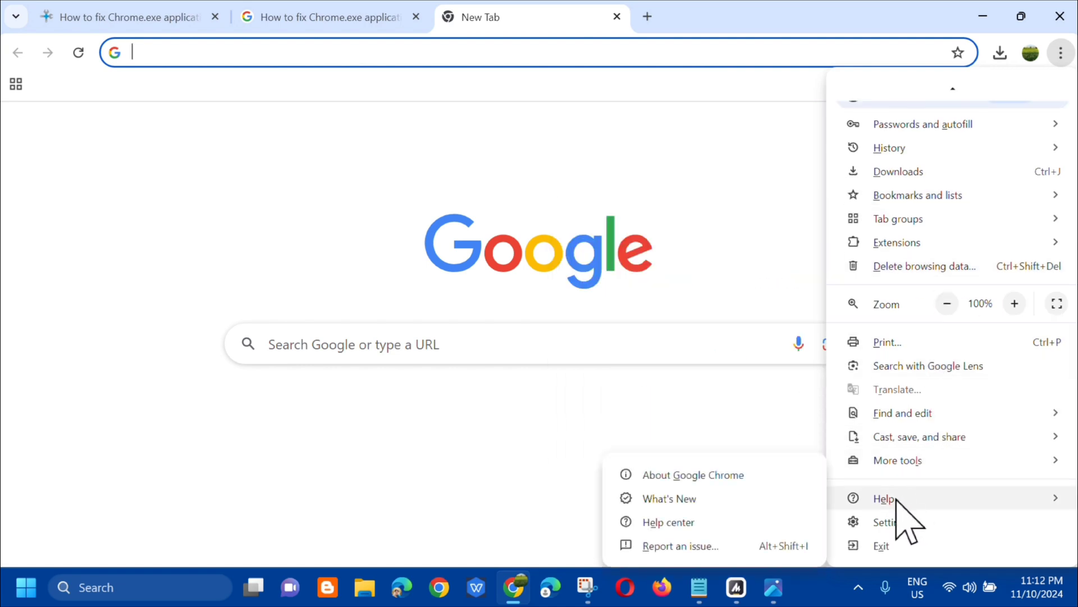
left_click(725, 497)
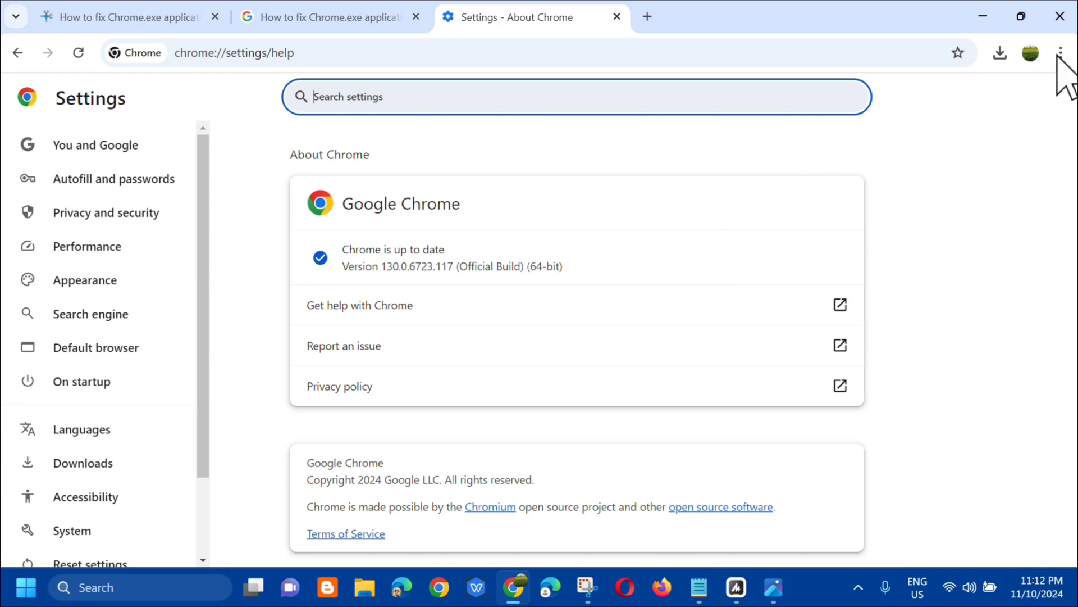
left_click(983, 17)
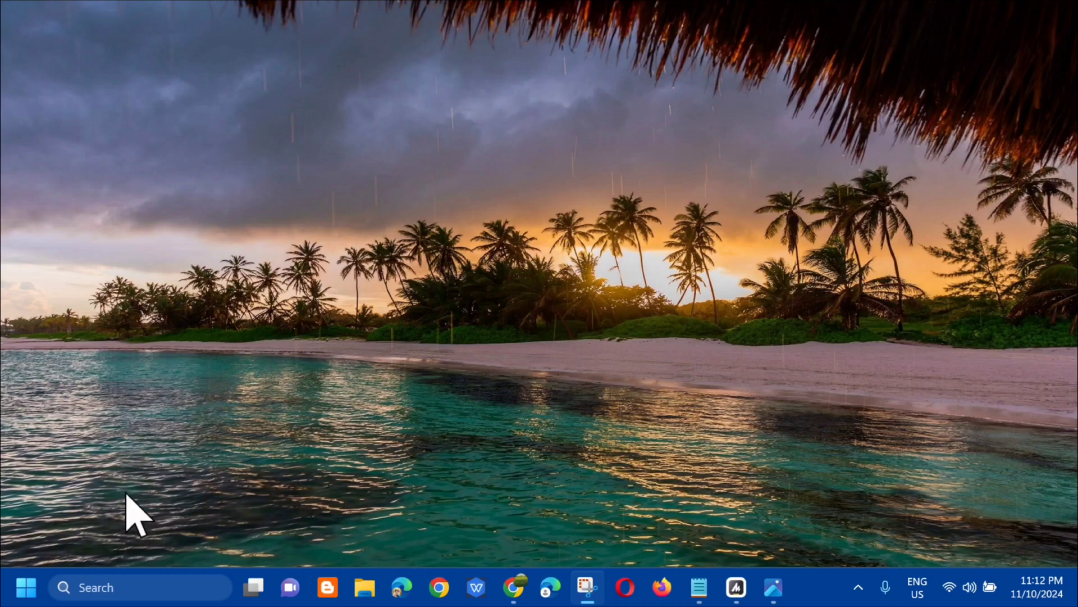
- Search CHROME in Start and run Google Chrome as administrator, approving the UAC prompt, then minimize it
left_click(22, 599)
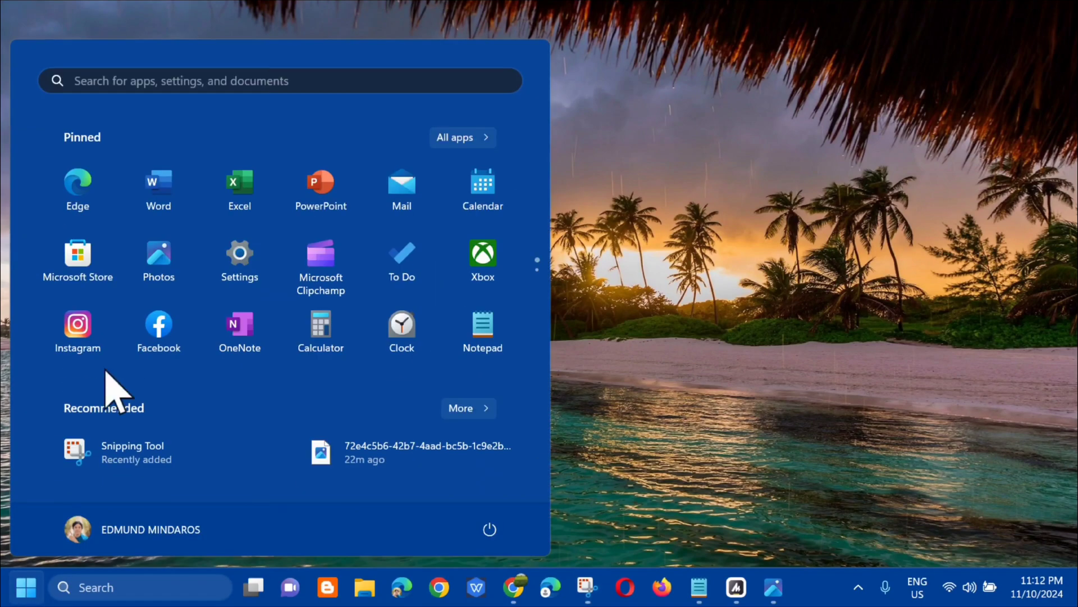
left_click(161, 71)
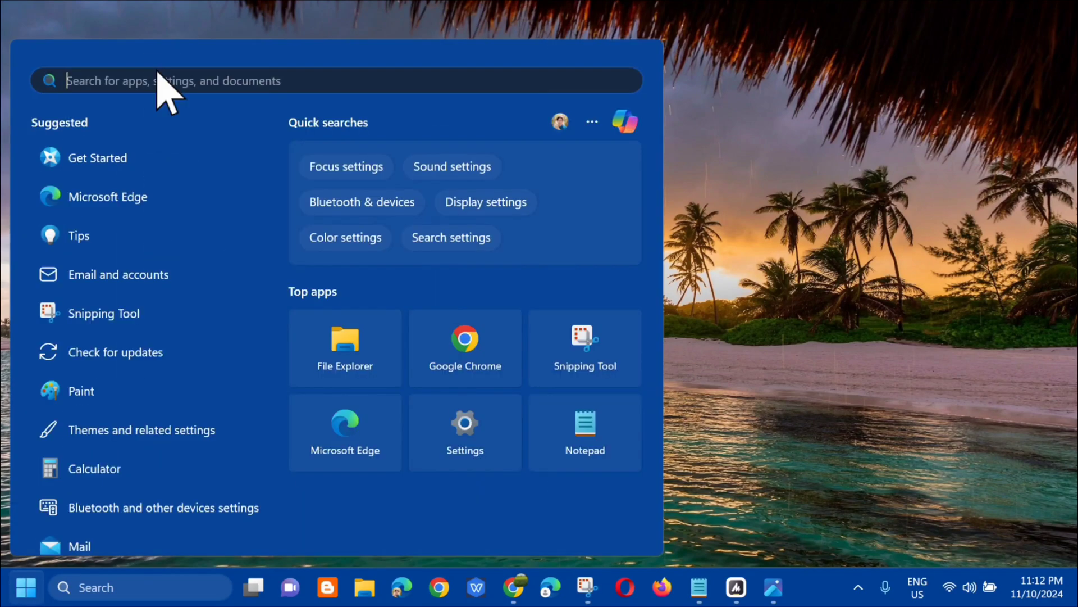
type("CHROME")
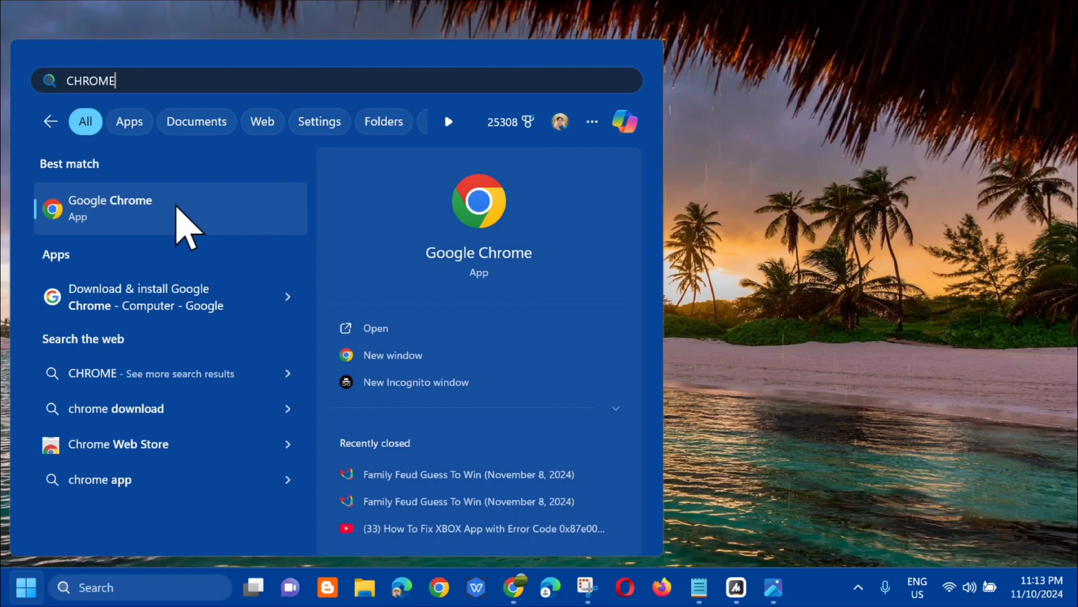
right_click(177, 209)
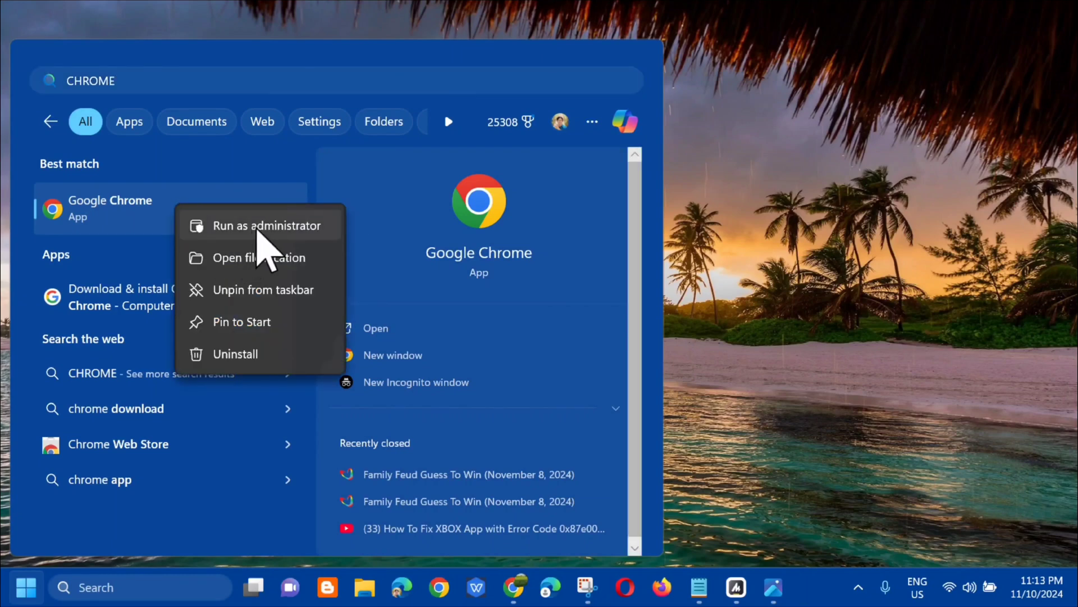
left_click(256, 228)
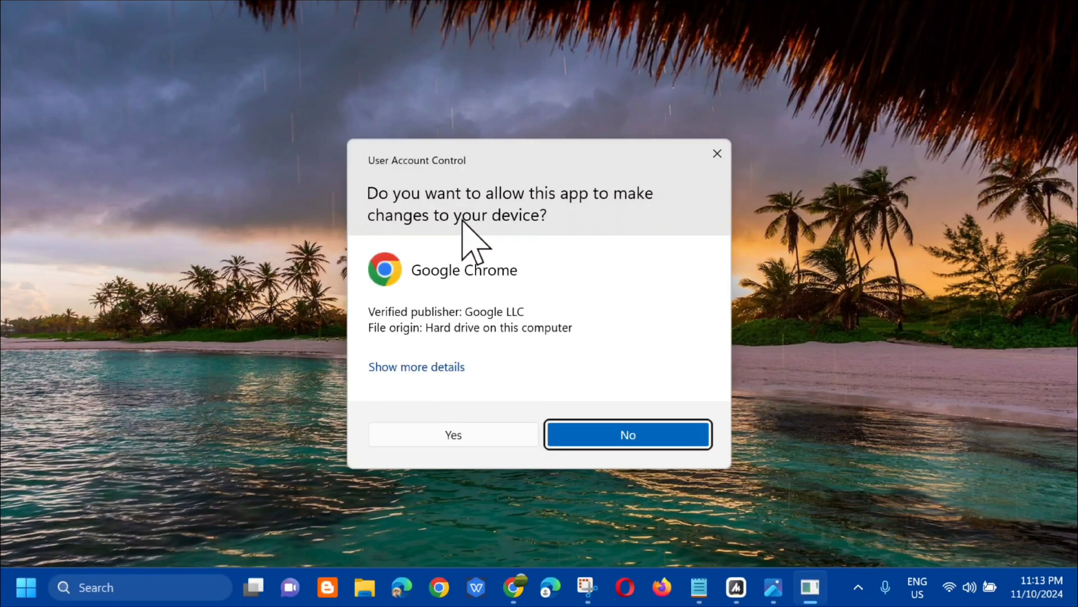
left_click(466, 437)
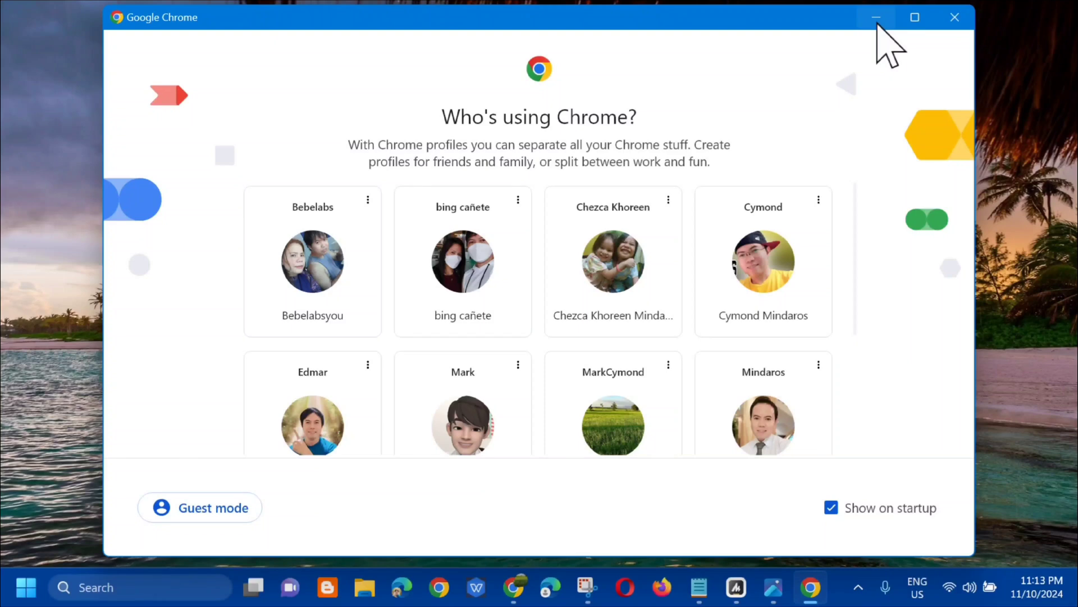
left_click(877, 23)
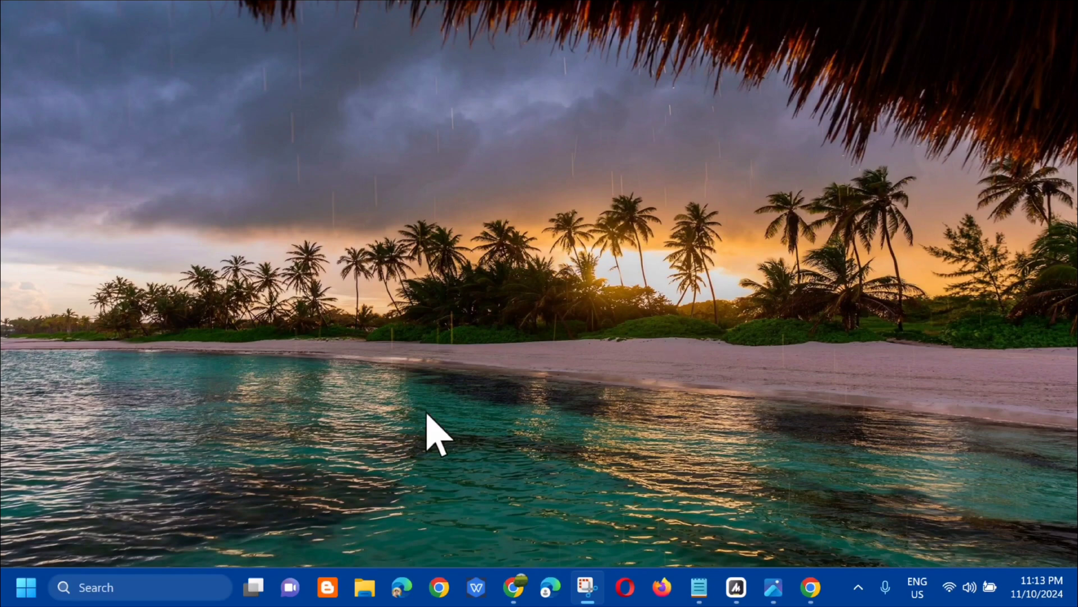
- Open Control Panel from a Start search and set View by to Large icons
left_click(26, 587)
left_click(176, 80)
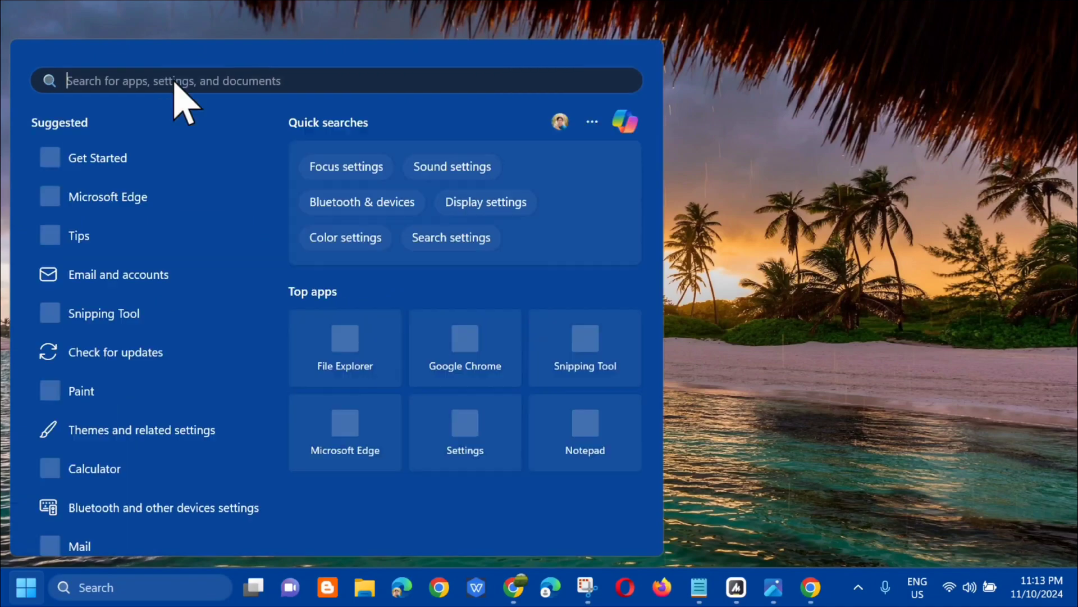
type("coNTROL PAN")
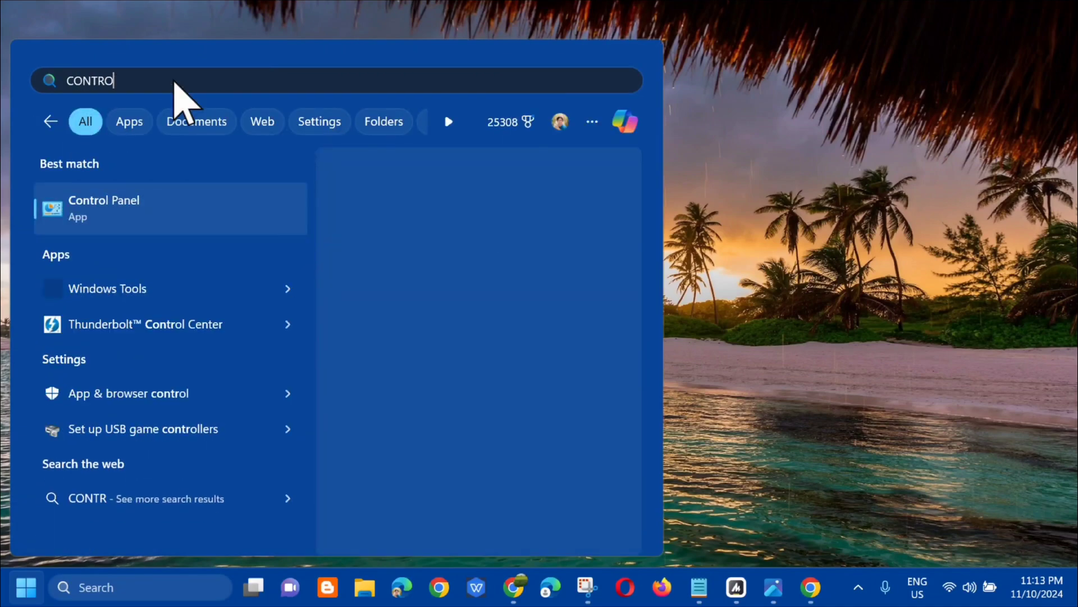
type("EL")
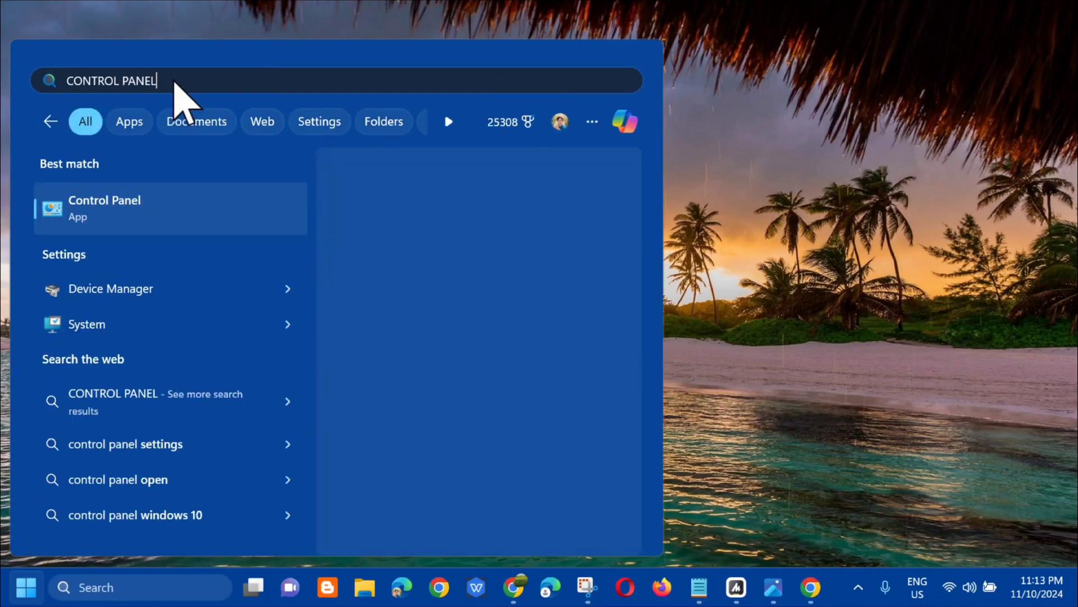
left_click(379, 328)
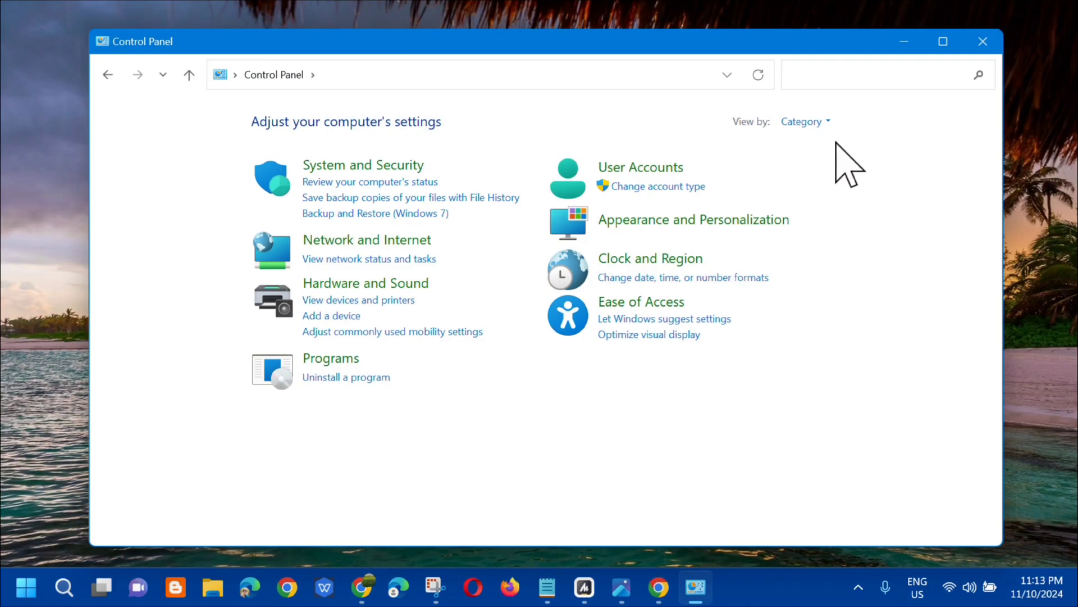
left_click(829, 123)
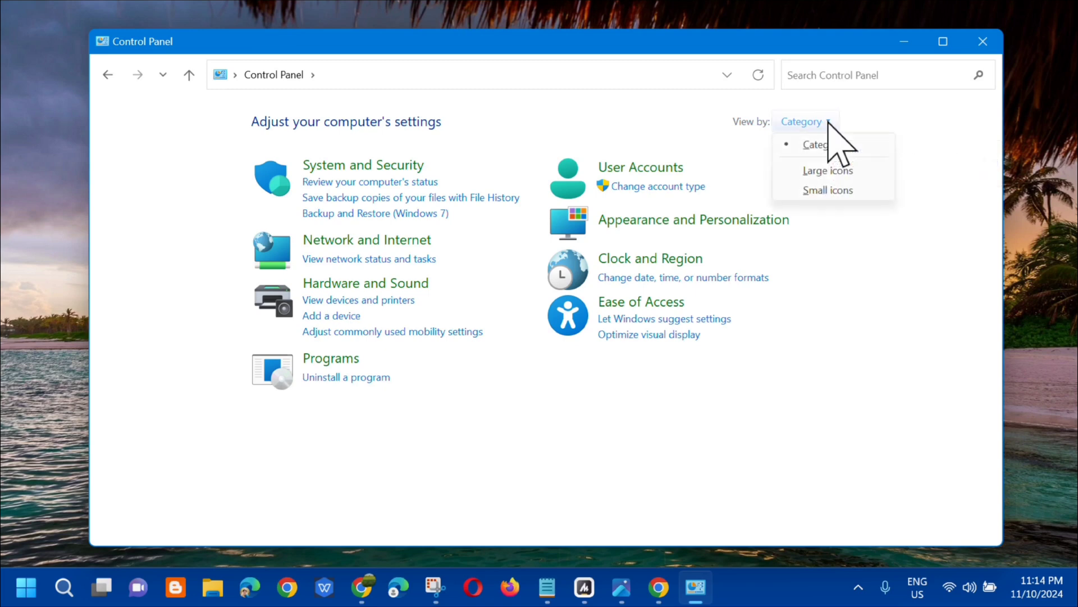
left_click(835, 172)
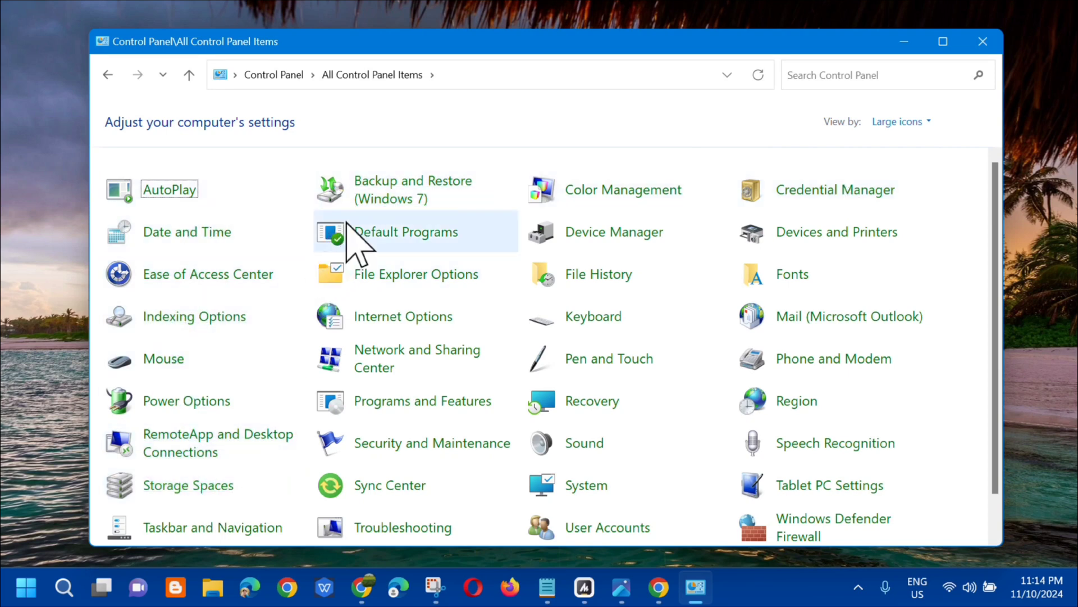
- In Programs and Features, bring up Uninstall for the App entry published by Google\Chrome
left_click(398, 409)
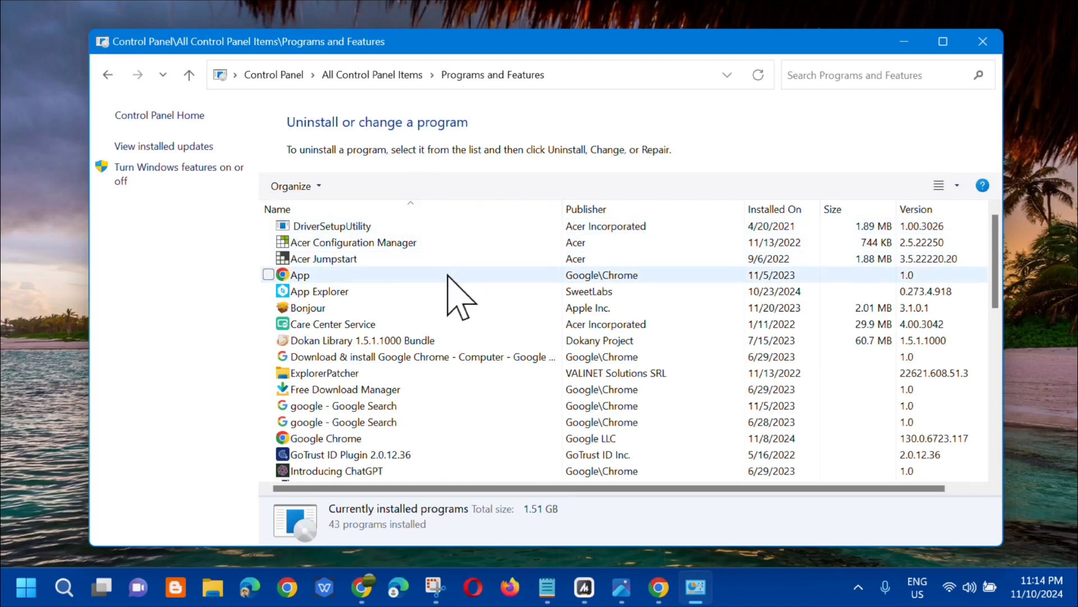
left_click(472, 274)
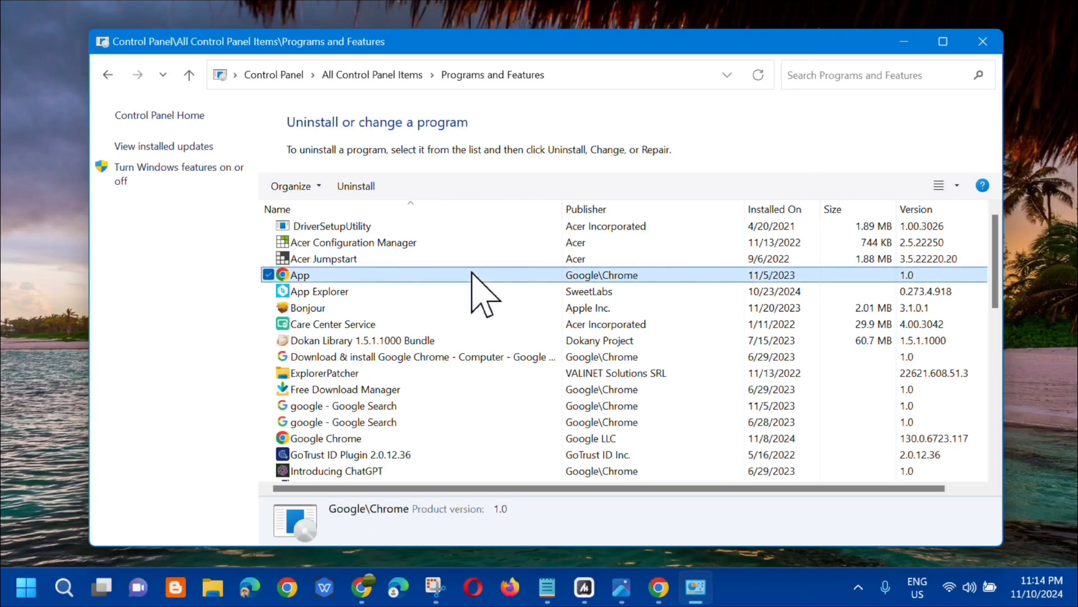
right_click(471, 275)
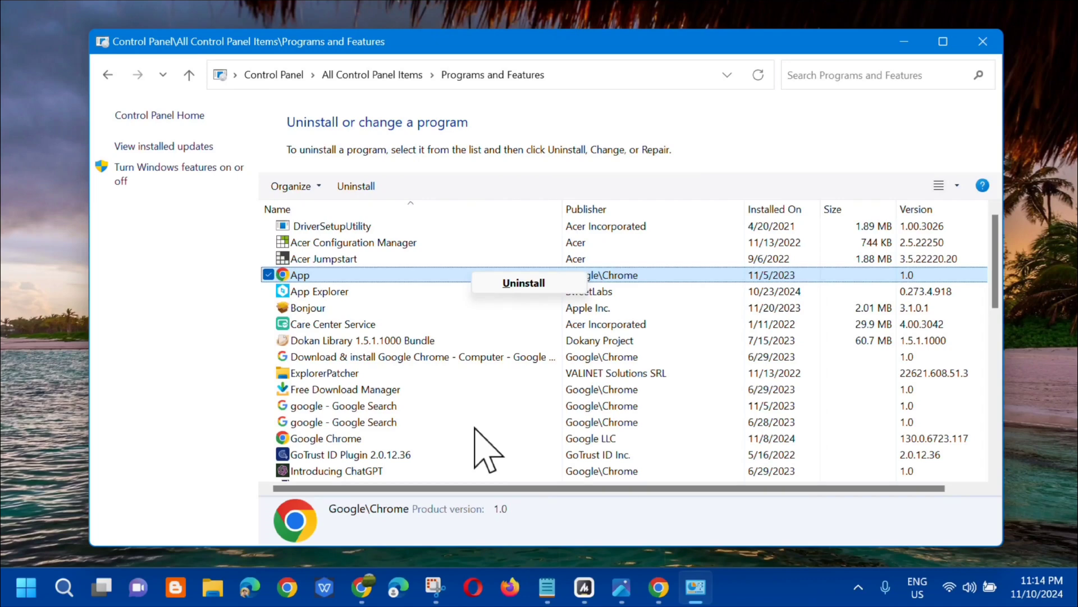
- Bring up Uninstall for the Google Chrome entry, then close the Programs and Features window
left_click(371, 442)
right_click(400, 439)
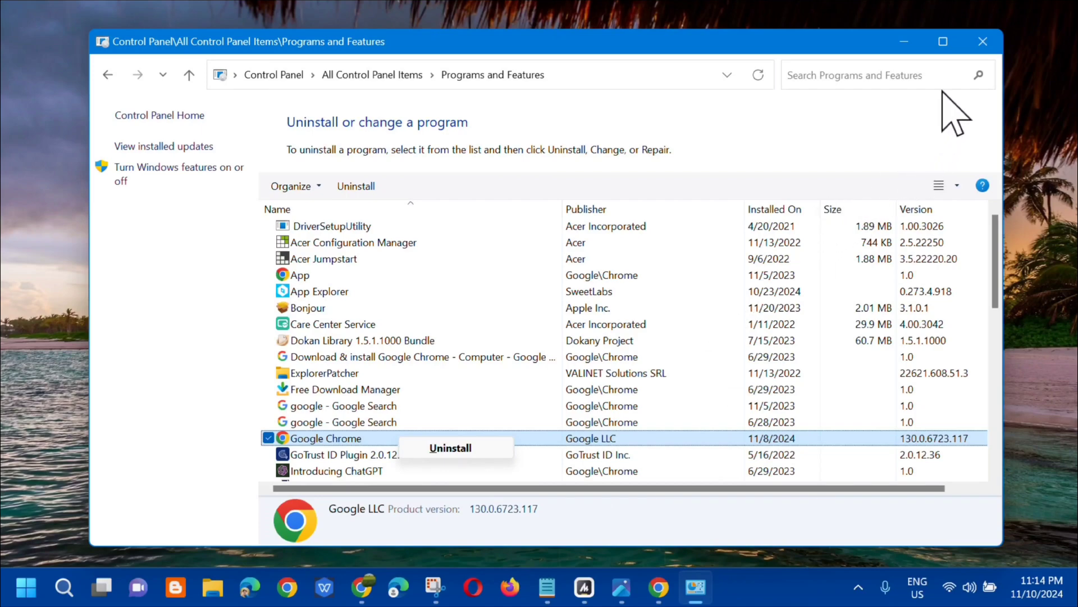
left_click(983, 42)
left_click(983, 42)
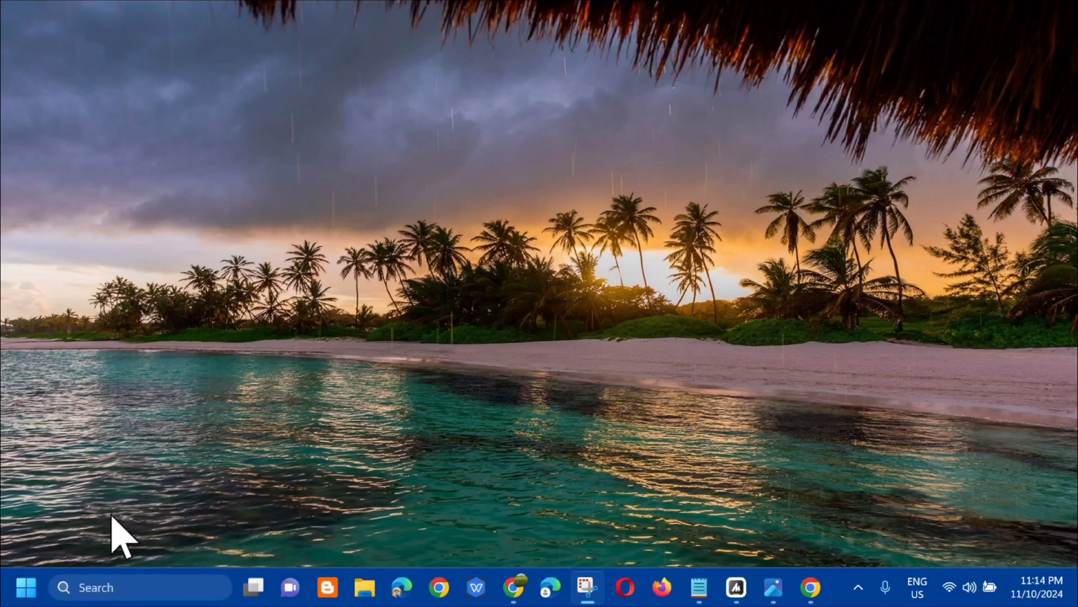
left_click(26, 587)
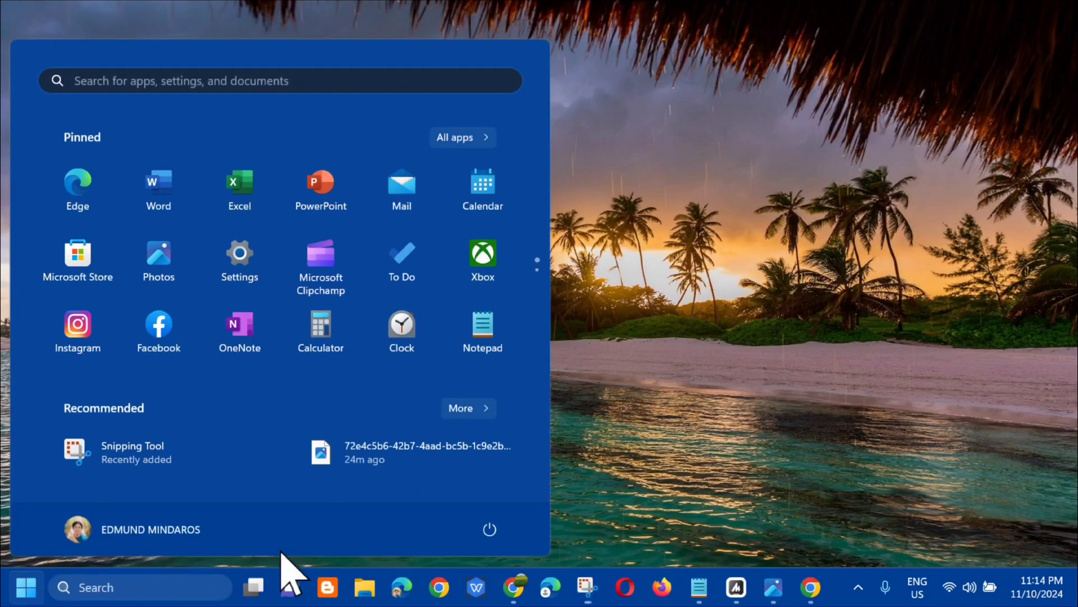
left_click(490, 529)
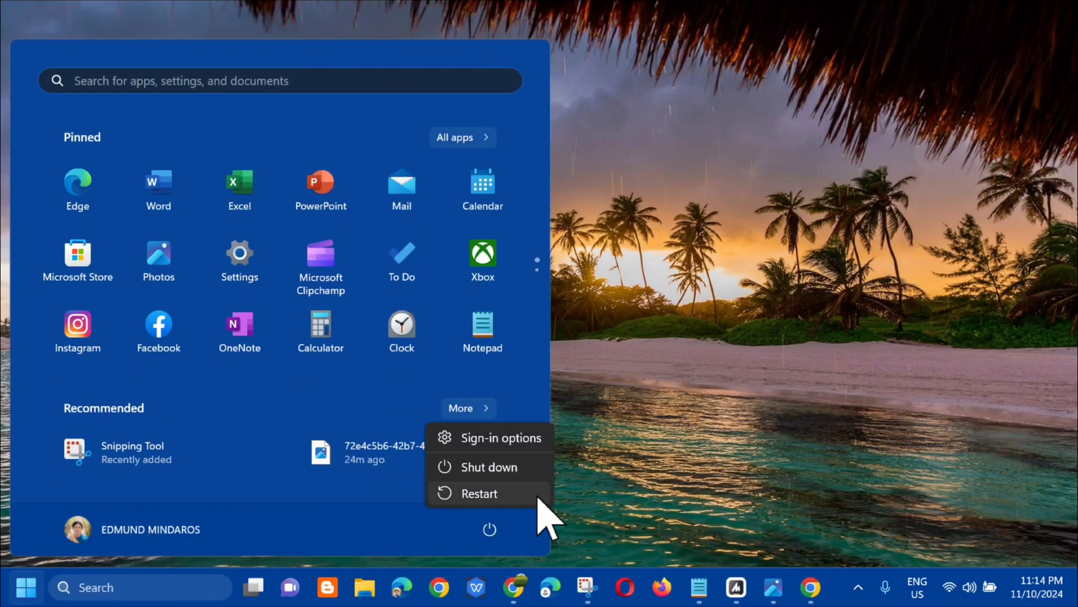
left_click(840, 320)
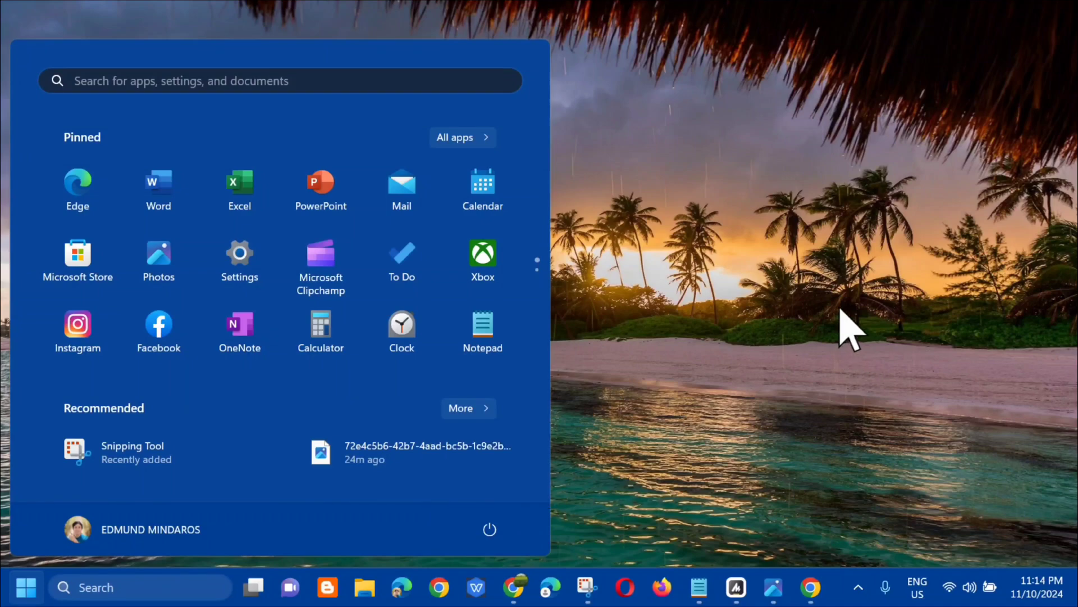
left_click(841, 312)
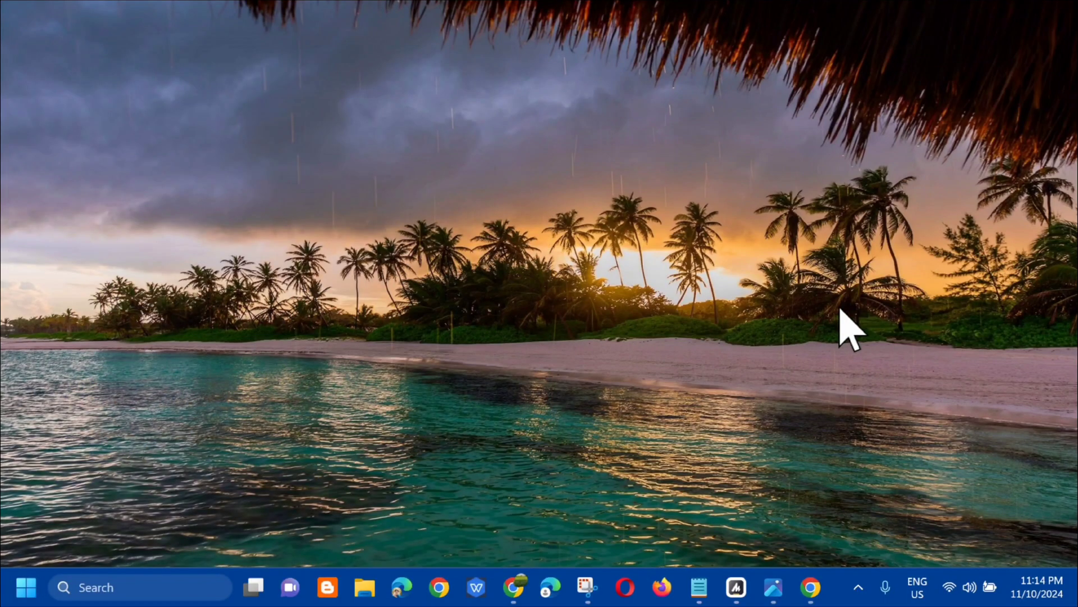